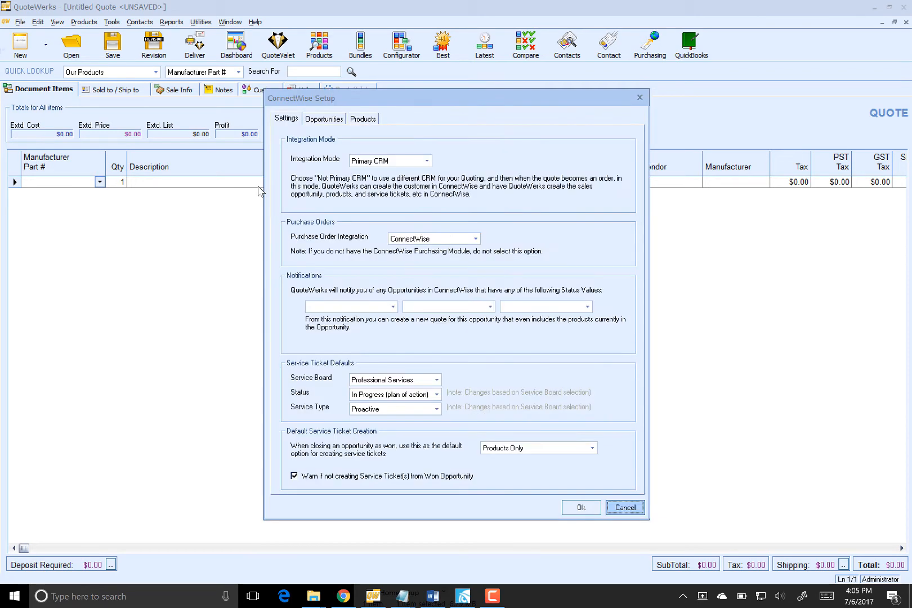
# Make ConnectWise products use their Unit Of Measure for recurring properties, then close the integration setup
pyautogui.click(360, 120)
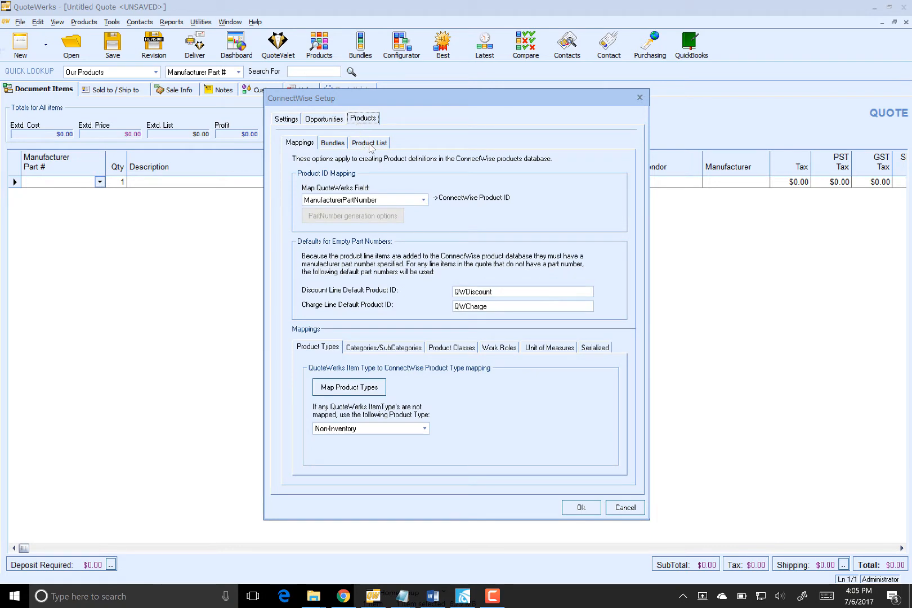
pyautogui.click(369, 144)
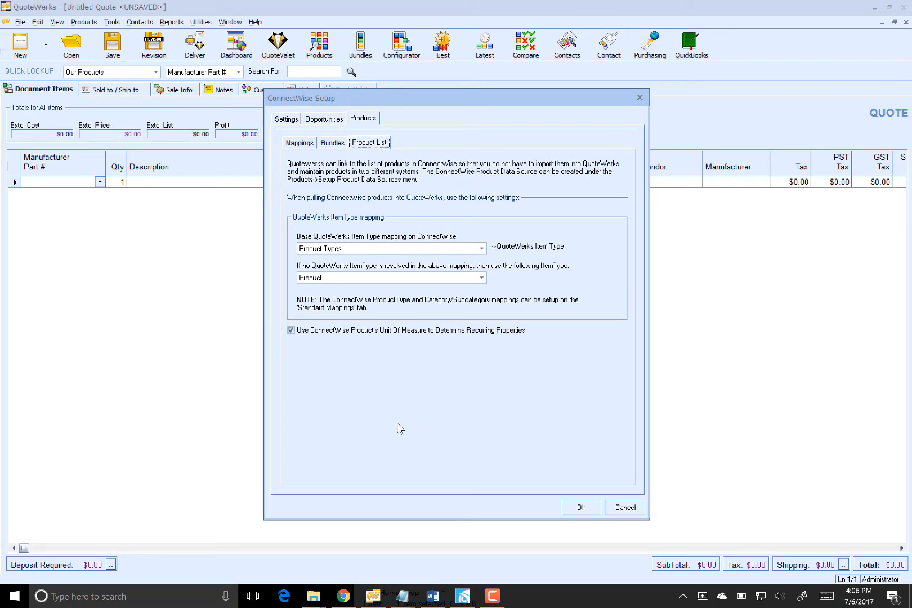
pyautogui.click(568, 501)
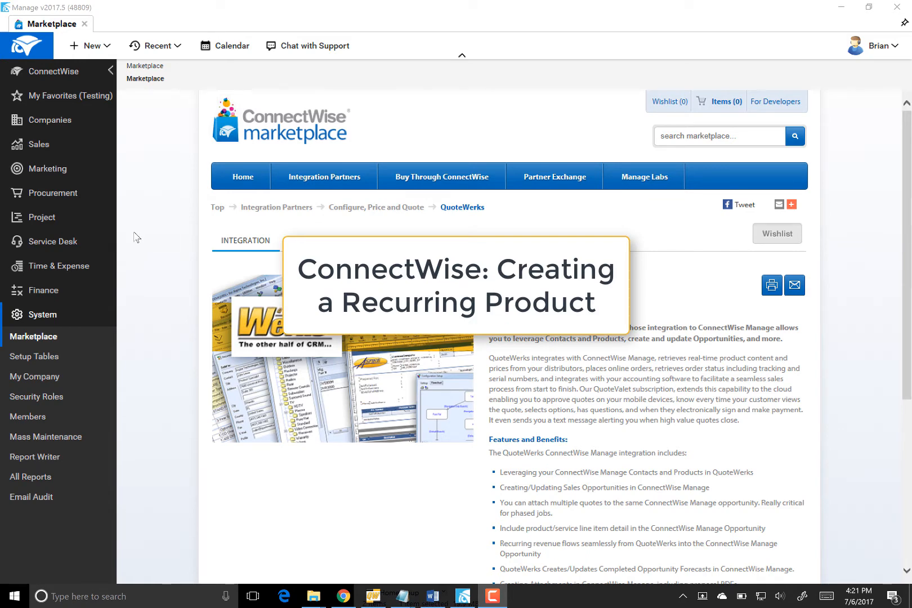
# Go to Procurement > Product Catalog and start a new product item
pyautogui.click(56, 195)
pyautogui.click(49, 221)
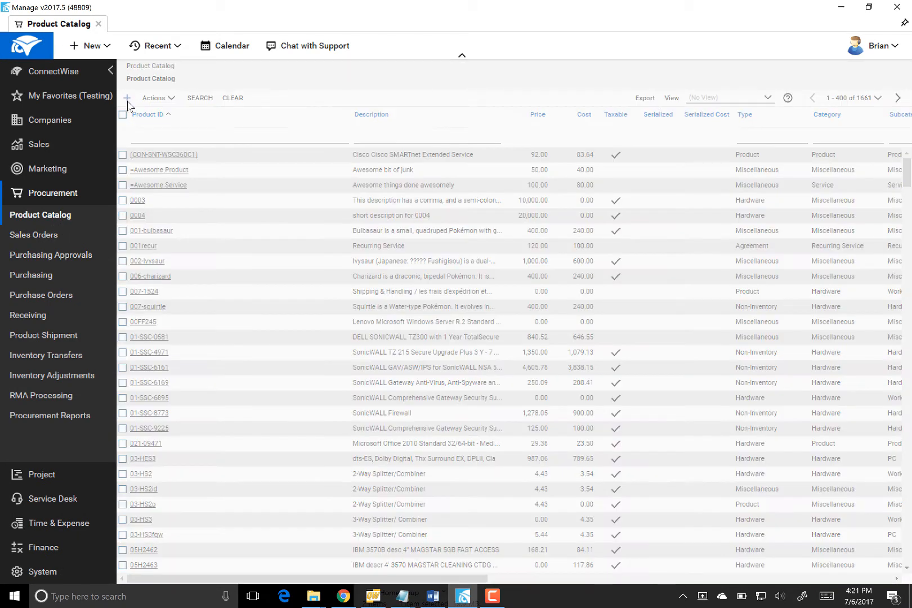
pyautogui.click(127, 99)
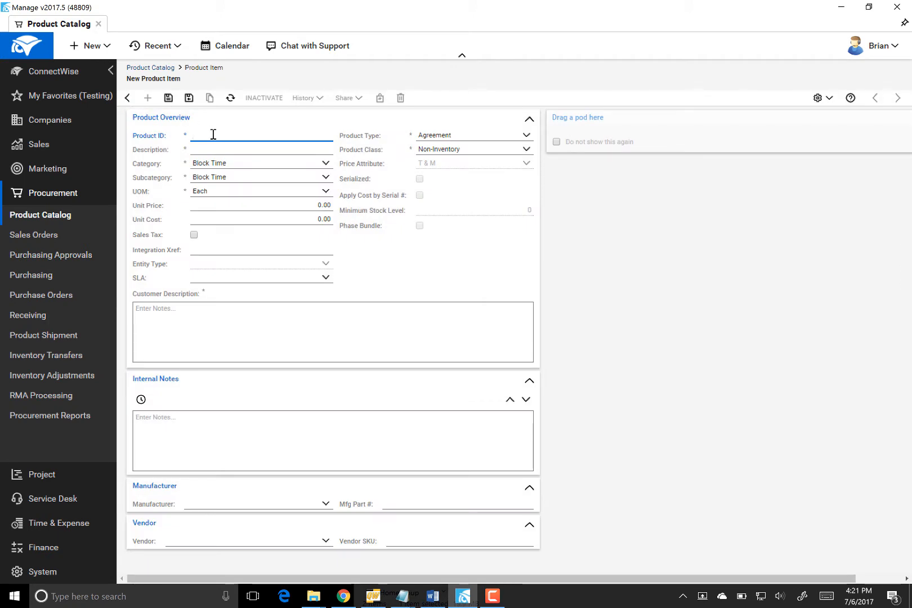
# Enter 'Managed Workstation' as both the Product ID and the Description
pyautogui.write('Managed Works')
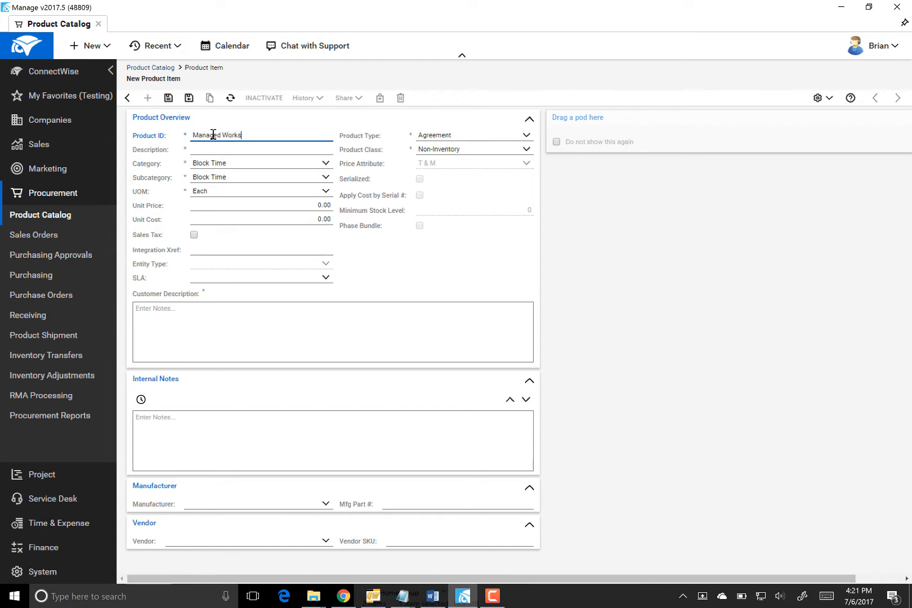
pyautogui.write('tation')
pyautogui.moveTo(258, 135); pyautogui.dragTo(178, 135)
pyautogui.hotkey('ctrl', 'c')
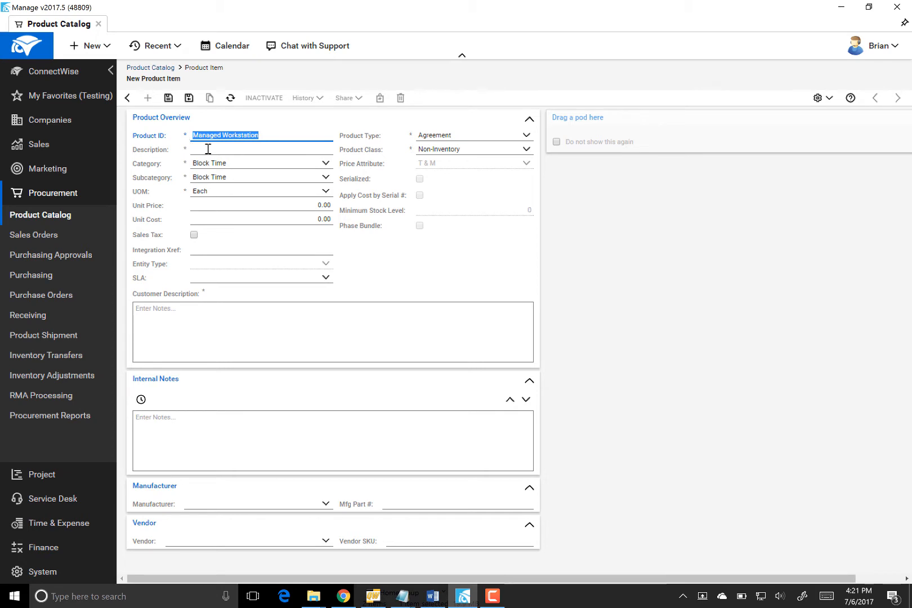
pyautogui.click(208, 147)
pyautogui.hotkey('ctrl', 'v')
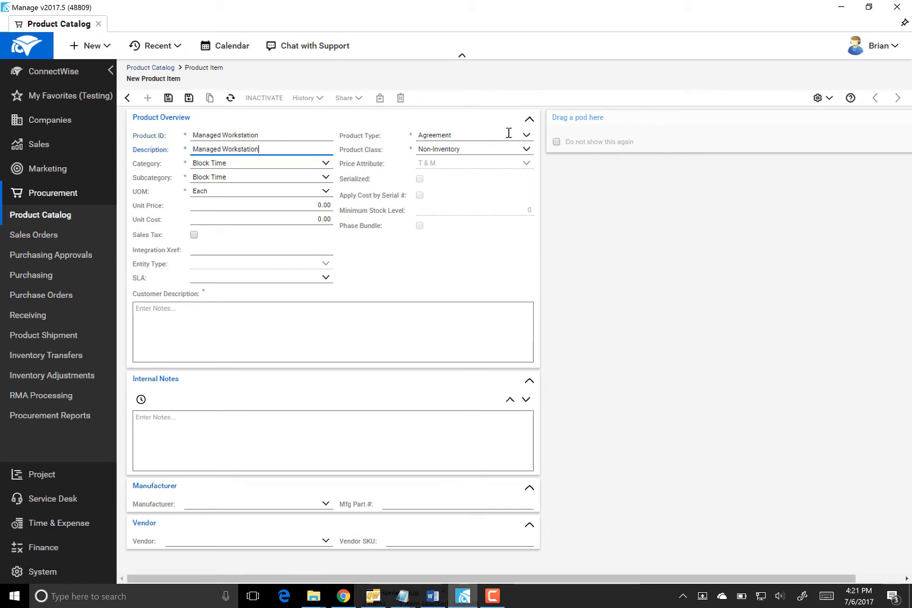
pyautogui.click(269, 72)
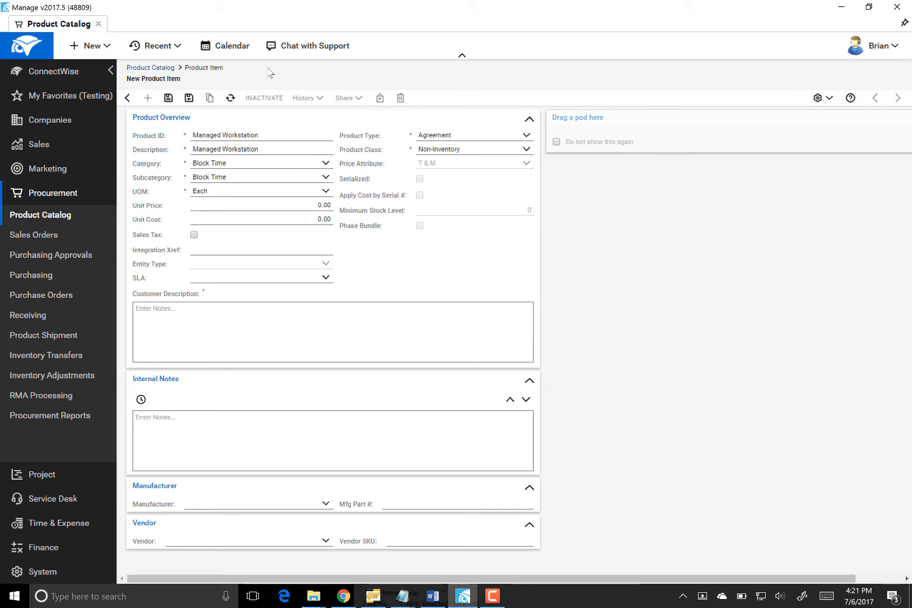
# Keep Product Type as Agreement and set Product Class to Agreement
pyautogui.click(532, 138)
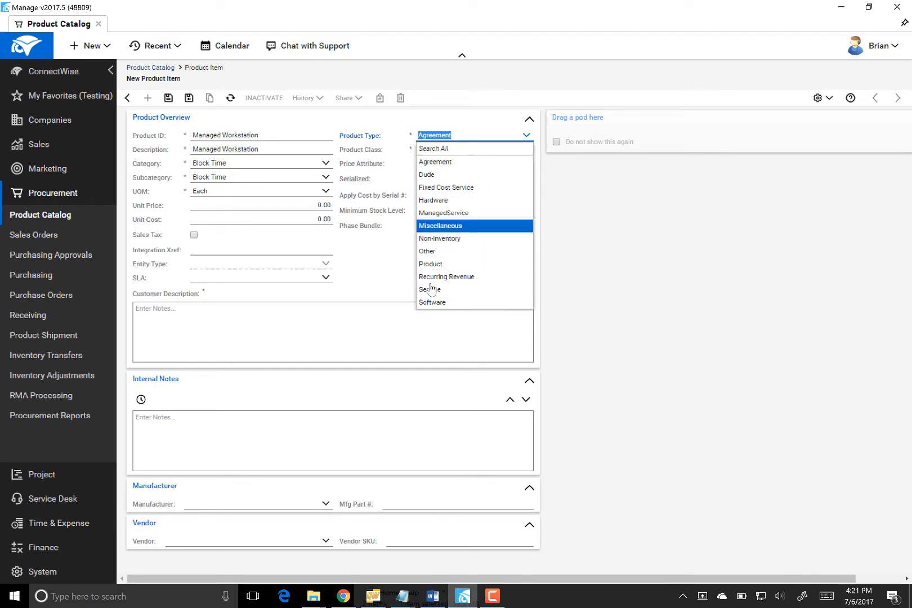
pyautogui.click(656, 262)
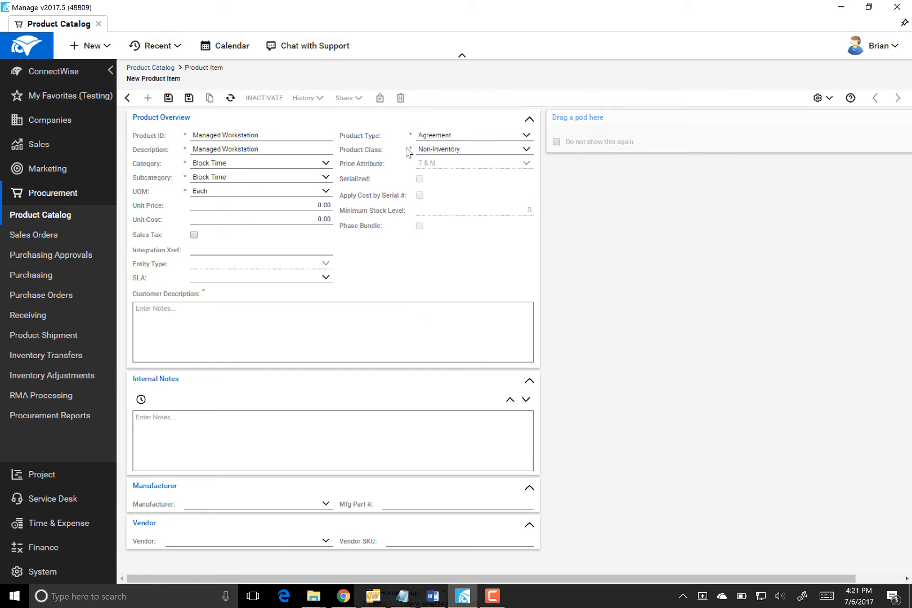
pyautogui.click(526, 154)
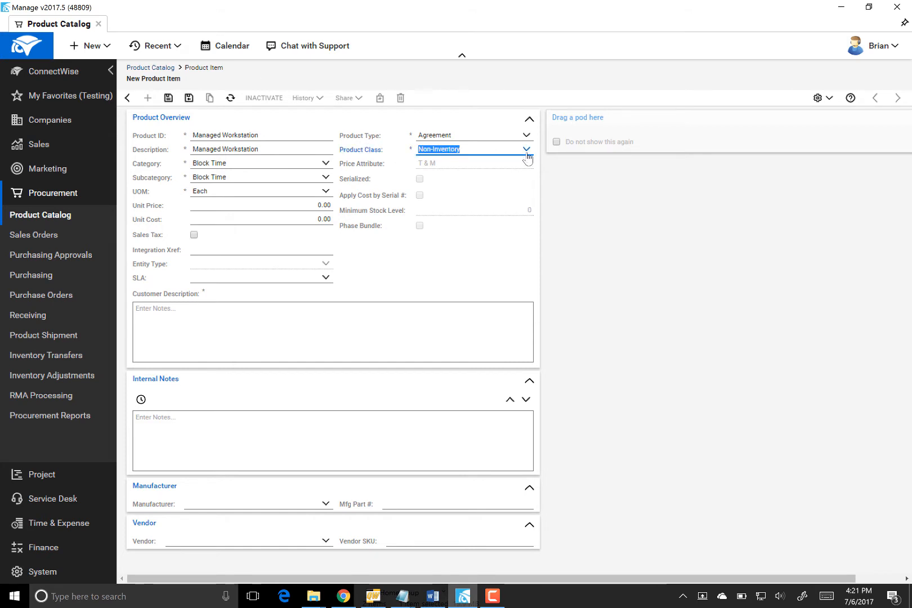
pyautogui.click(453, 163)
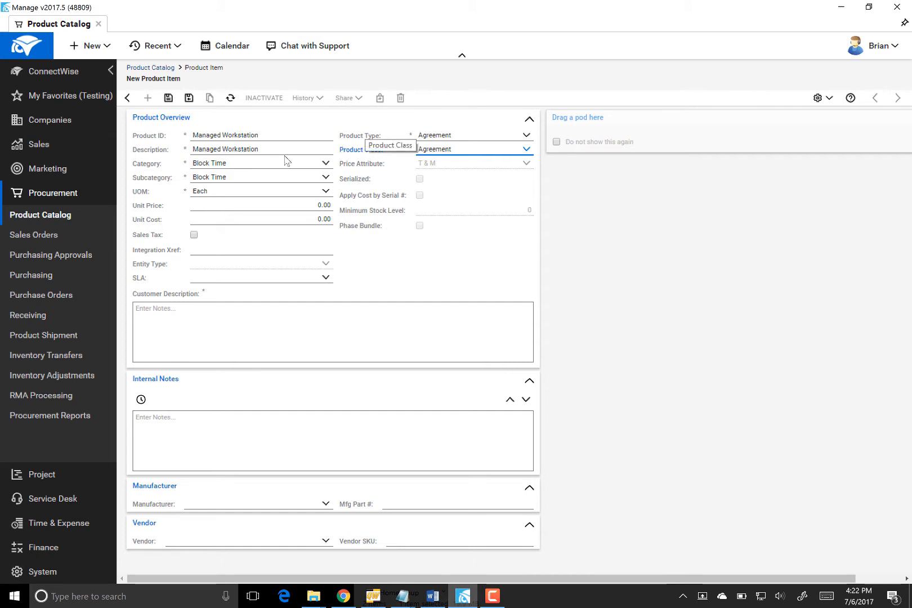
# Set the category to Managed Services and the unit of measure to Month
pyautogui.click(325, 163)
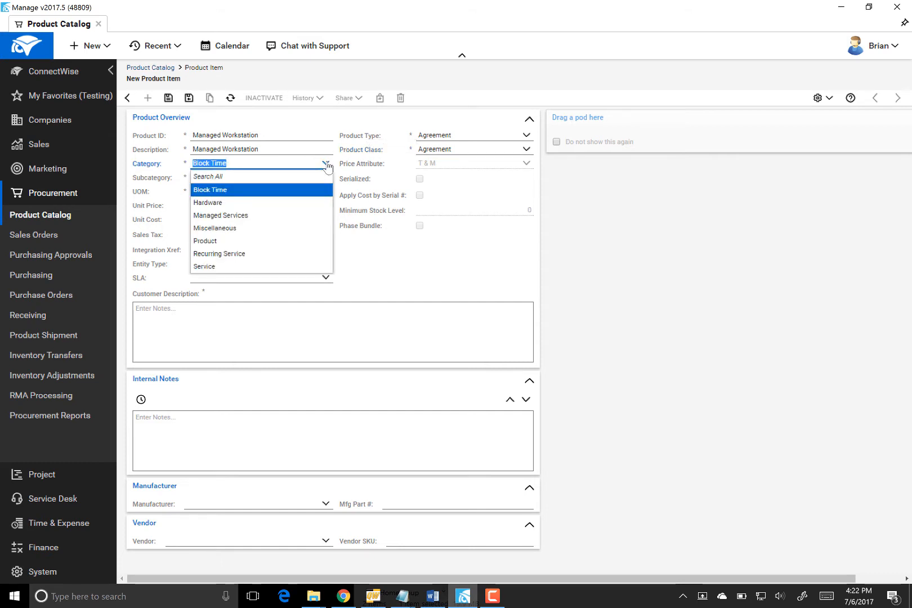
pyautogui.click(242, 215)
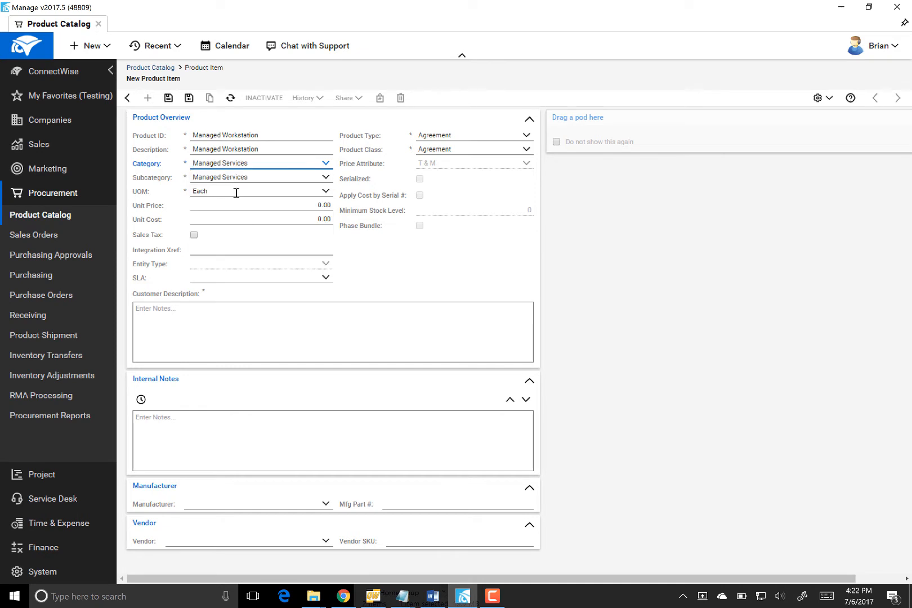
pyautogui.click(242, 191)
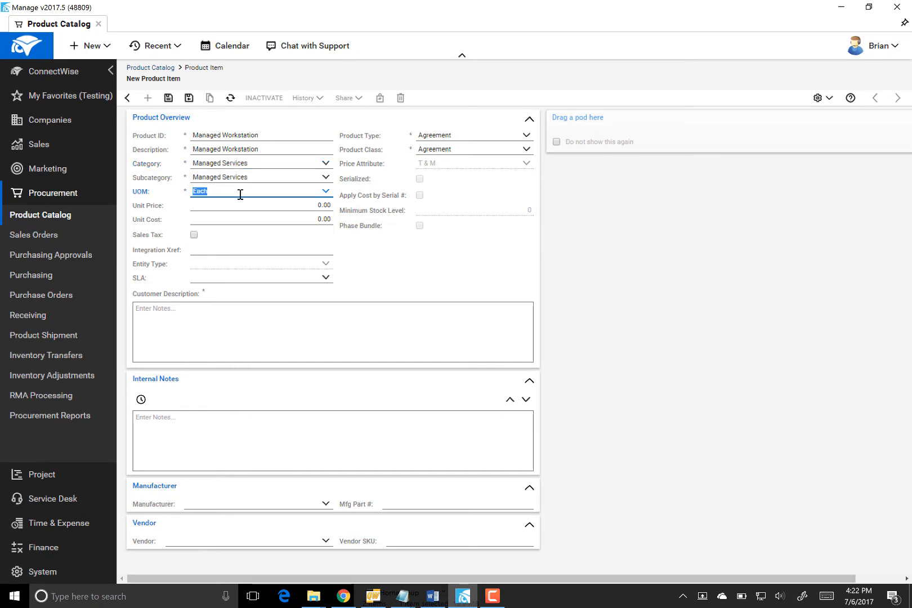
pyautogui.click(325, 192)
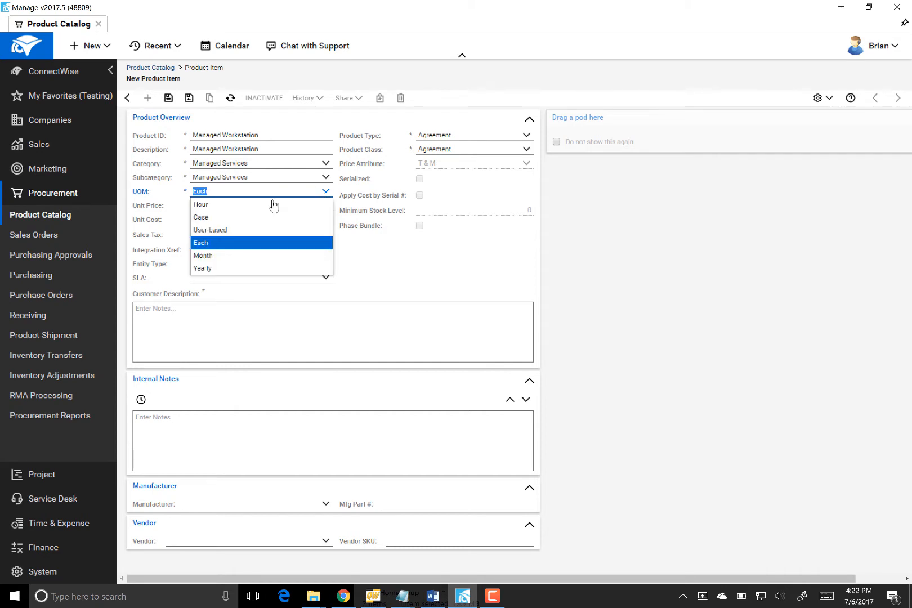
pyautogui.click(214, 258)
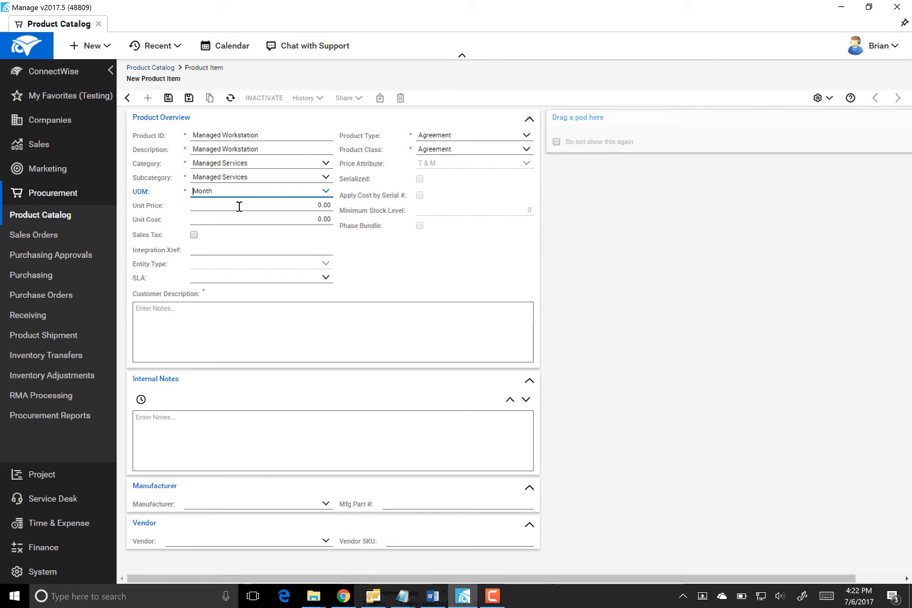
# Set the unit price to 10.00 and the unit cost to 5.00
pyautogui.click(308, 206)
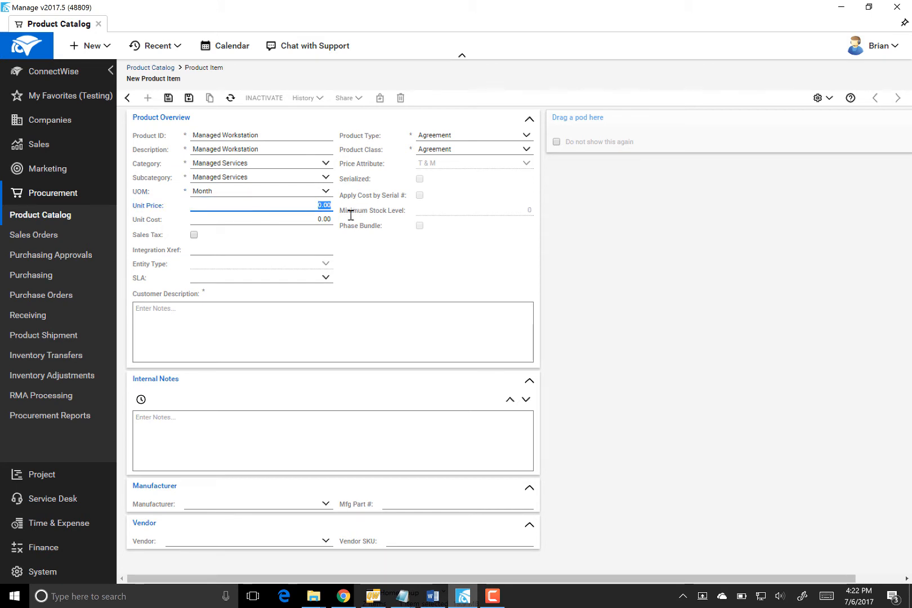
pyautogui.write('10')
pyautogui.click(312, 220)
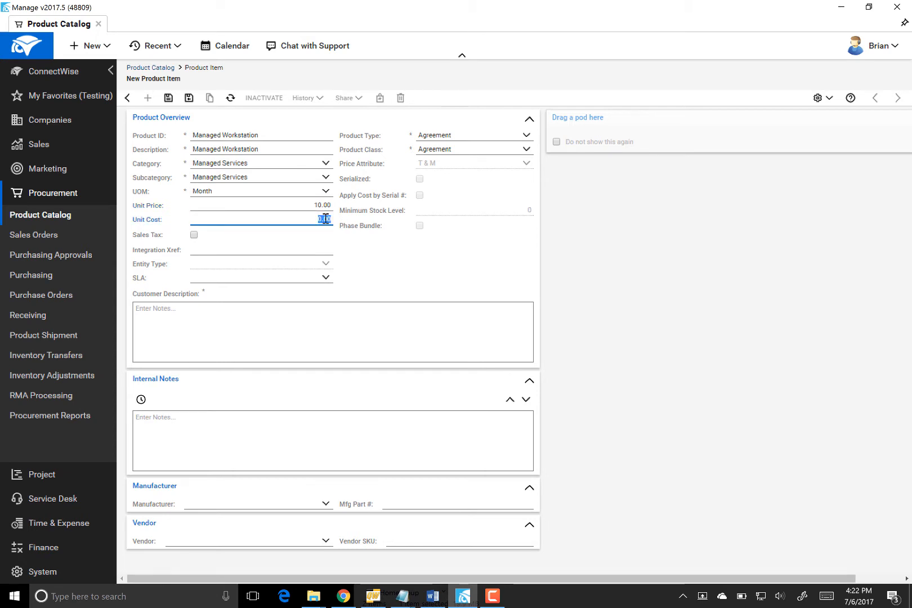
# Paste the Workstation Management Plan text as the customer description and save the product
pyautogui.click(330, 314)
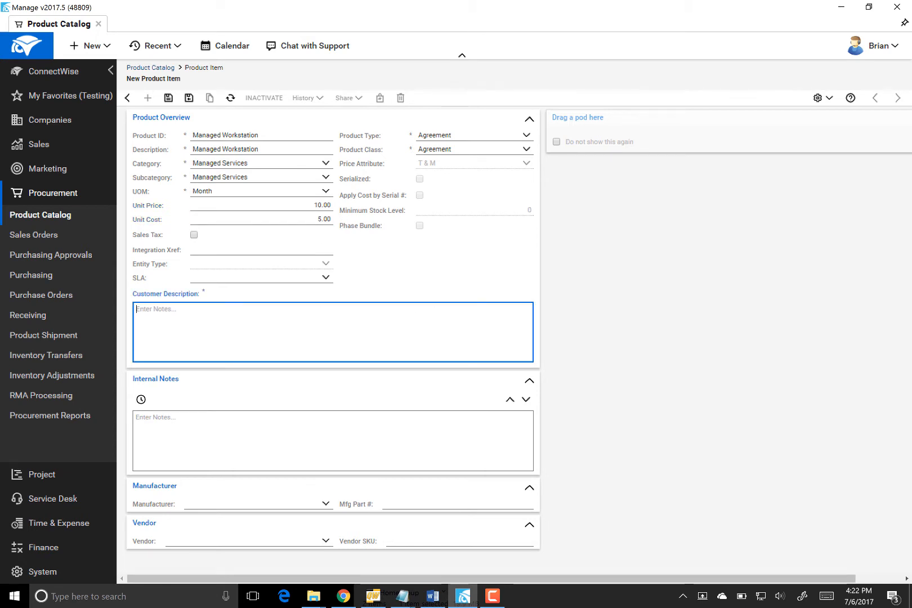
pyautogui.hotkey('alt', 'Tab')
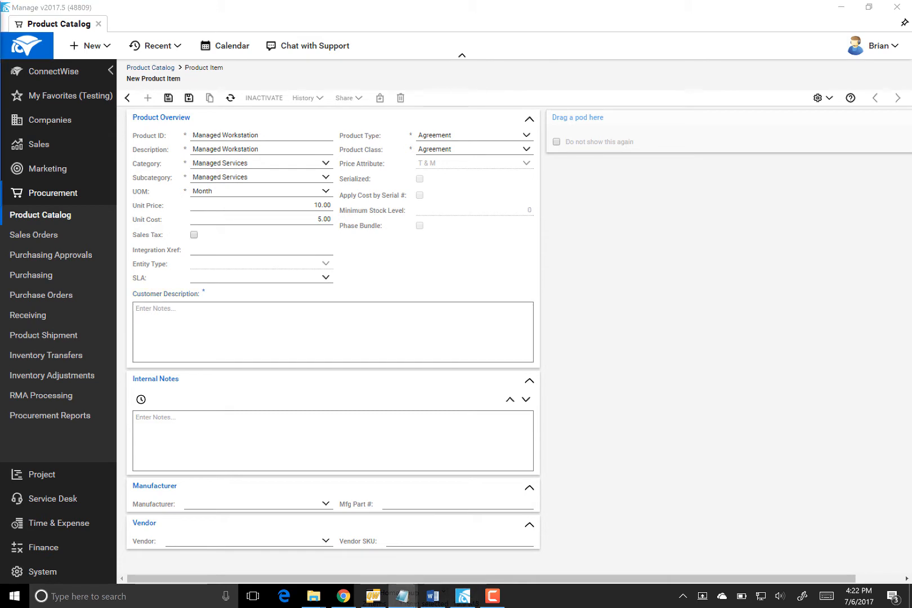
pyautogui.click(360, 314)
pyautogui.hotkey('ctrl', 'v')
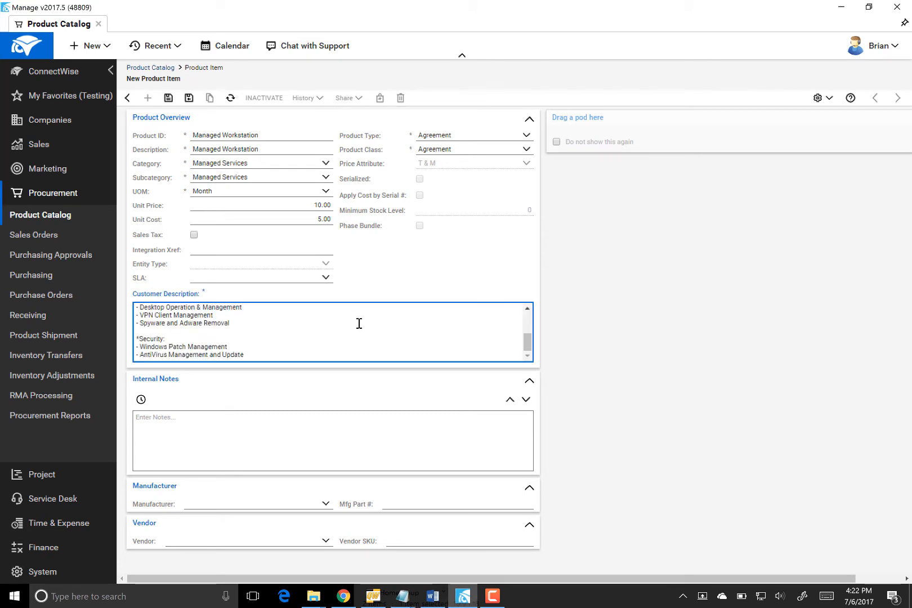
pyautogui.click(168, 98)
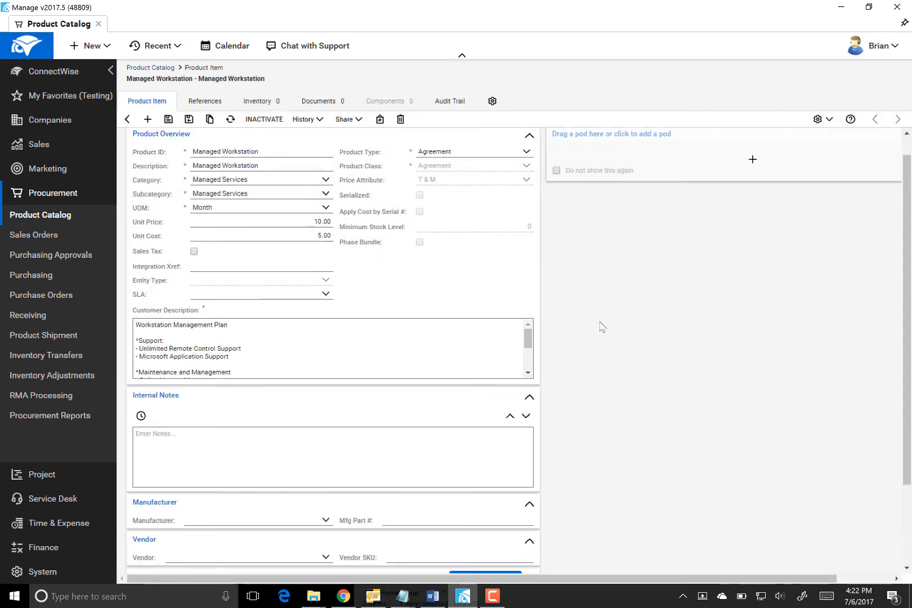
# Enable monthly recurrence at 10.00 revenue and 5.00 cost, keeping Month as the UOM
pyautogui.scroll(-2, 599, 337)
pyautogui.click(489, 473)
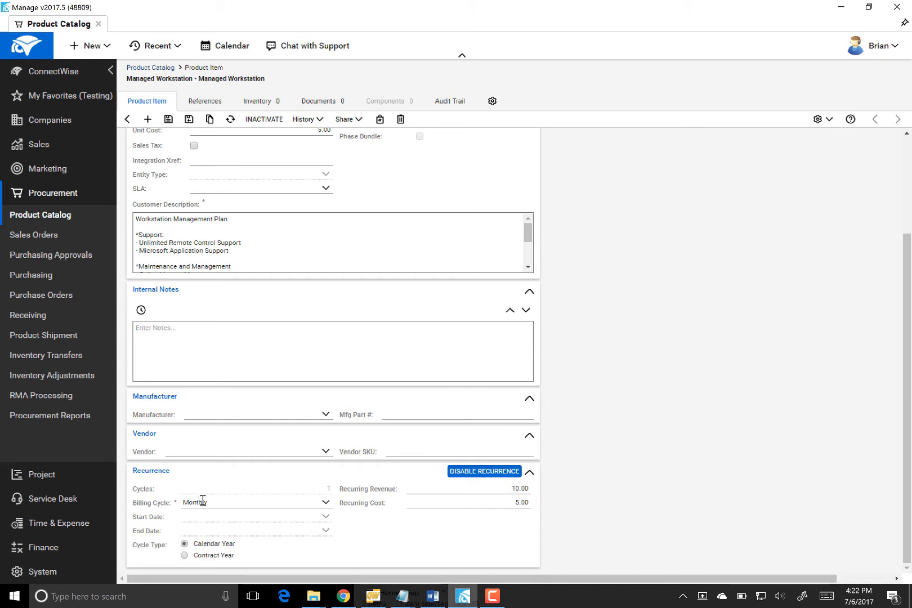
pyautogui.scroll(3, 657, 395)
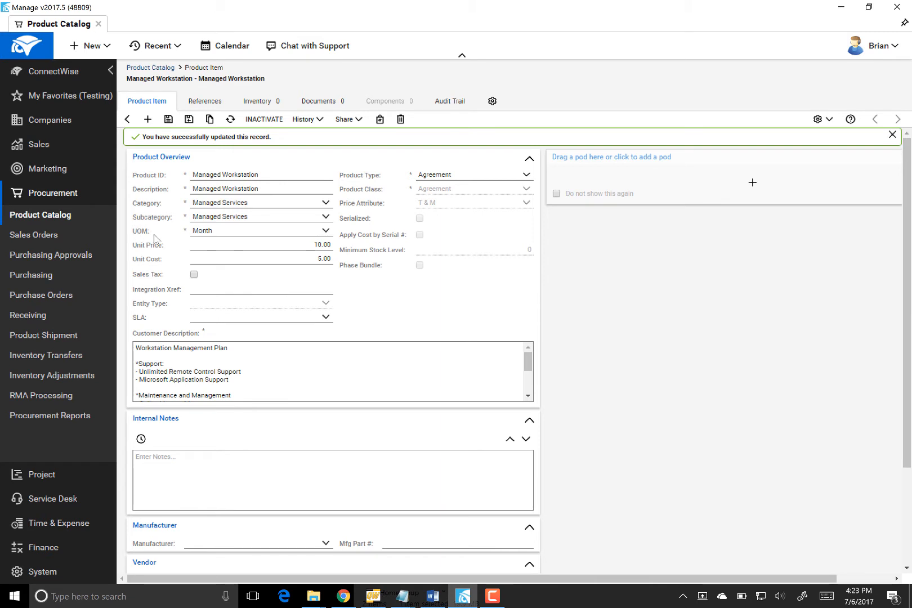
pyautogui.click(329, 234)
pyautogui.click(326, 230)
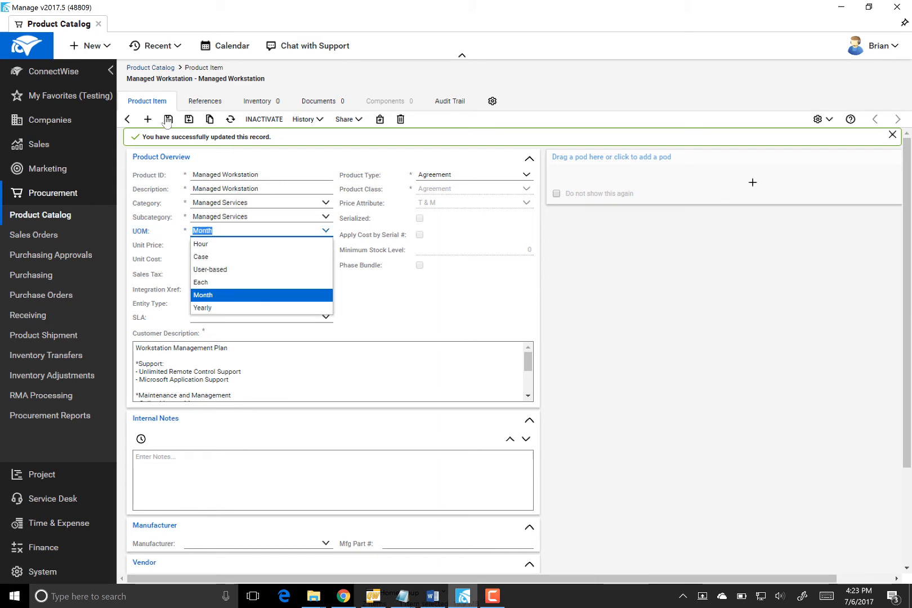
pyautogui.click(624, 276)
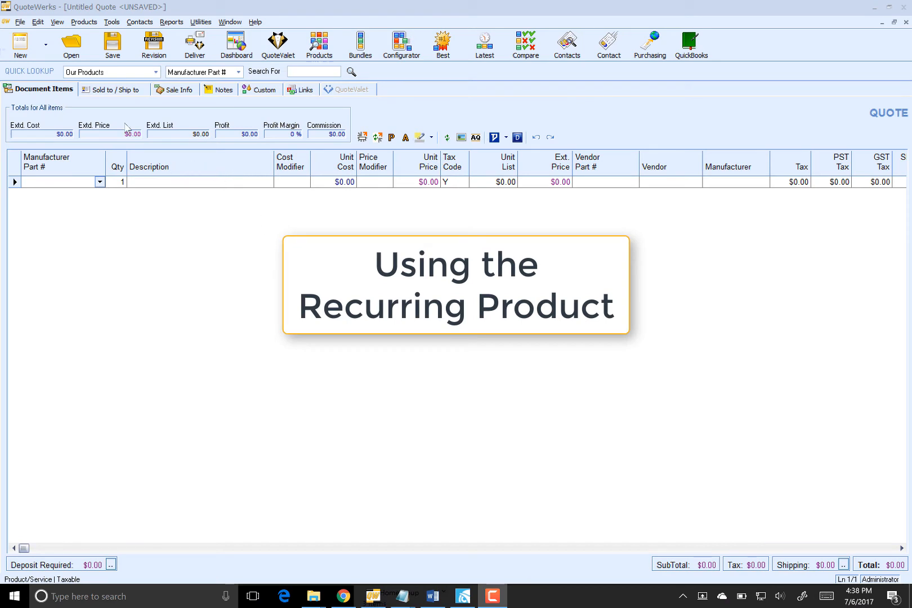
# Fill Sold to, Ship to and Bill to with the ConnectWise customer contact
pyautogui.click(114, 90)
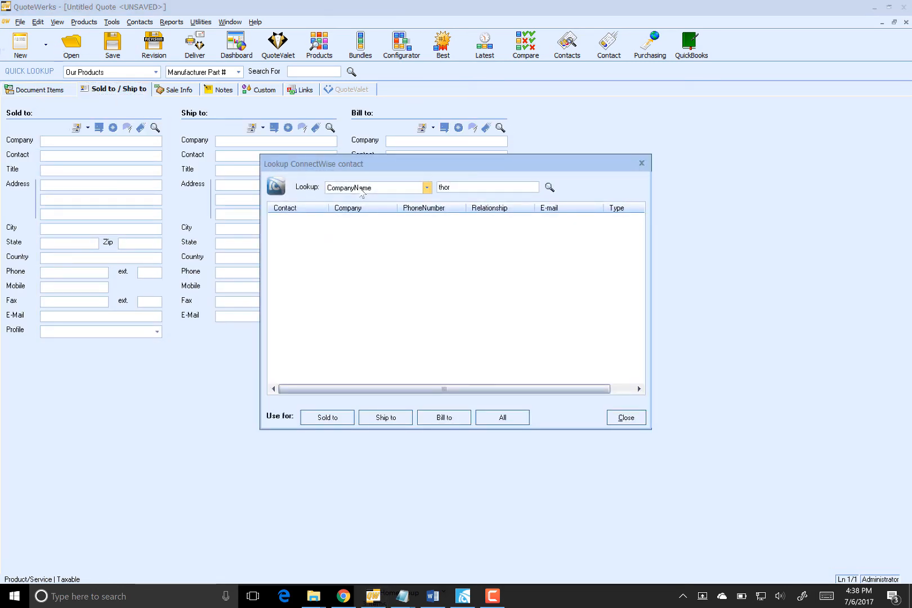
pyautogui.click(549, 187)
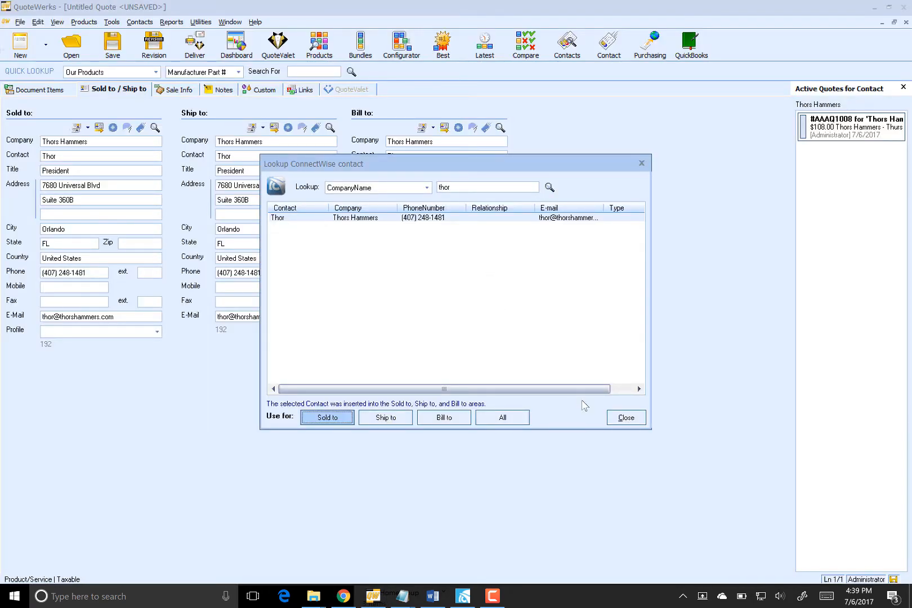
pyautogui.click(625, 417)
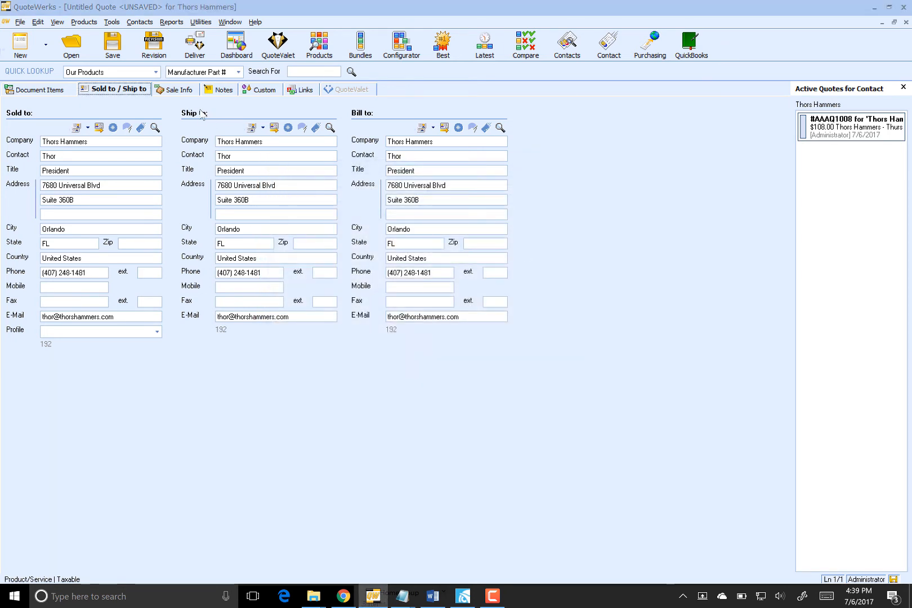
# Set the contract start date to 7/6/2017 and the end date to 7/7/2018
pyautogui.click(178, 89)
pyautogui.click(90, 209)
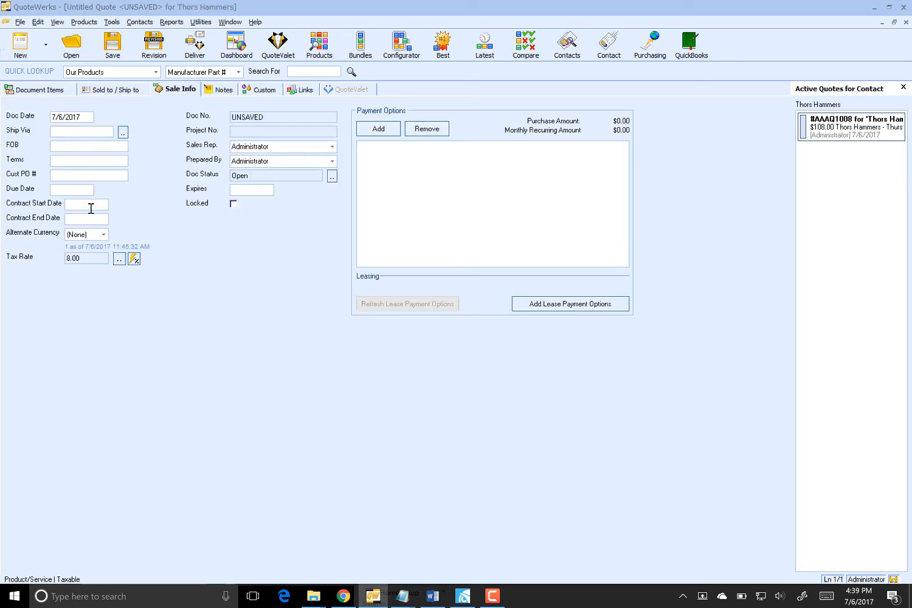
pyautogui.doubleClick(90, 208)
pyautogui.click(82, 219)
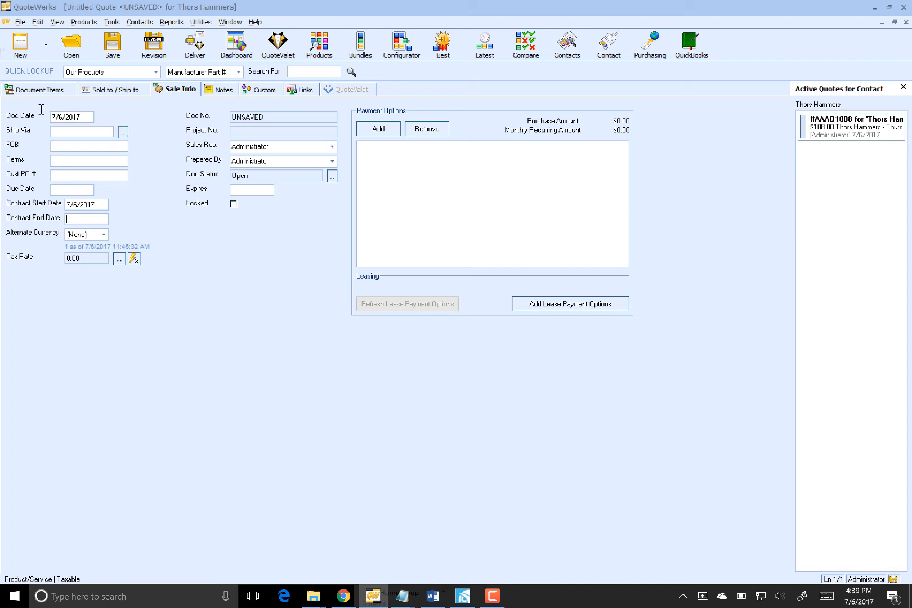
pyautogui.doubleClick(81, 216)
pyautogui.press('+')
pyautogui.click(50, 90)
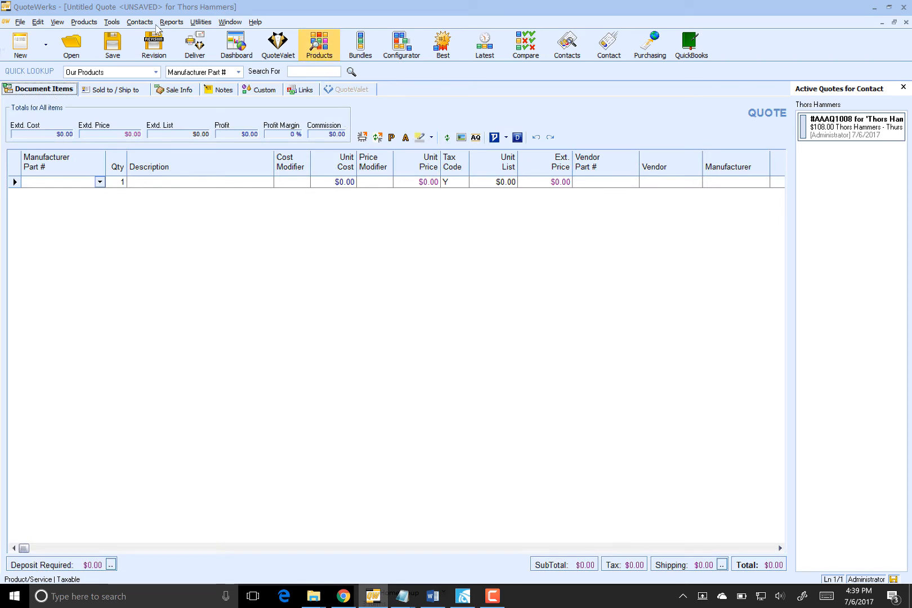
# Search ConnectWise products for 'managed' and add Managed Workstation to the quote at $10.00 monthly
pyautogui.click(319, 44)
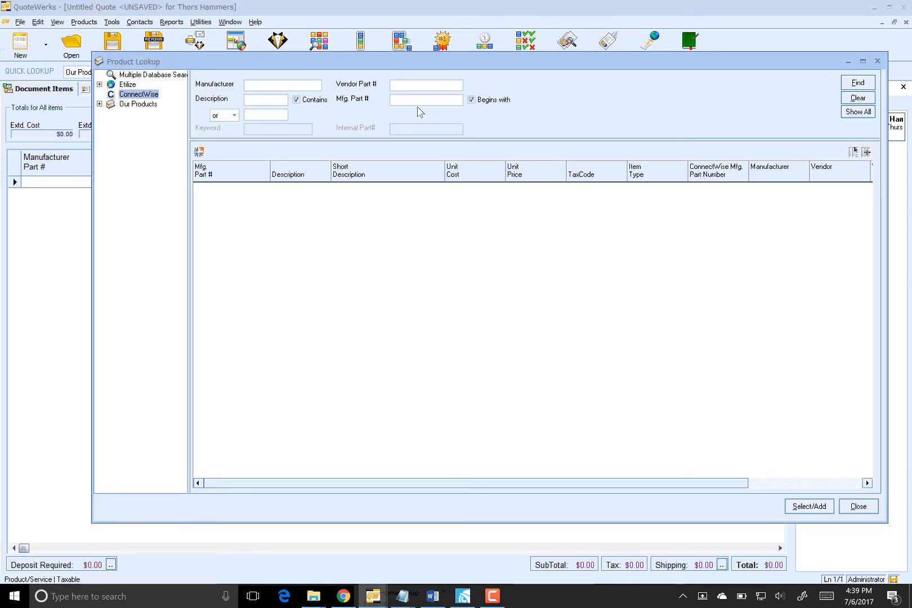
pyautogui.write('managed')
pyautogui.press('Return')
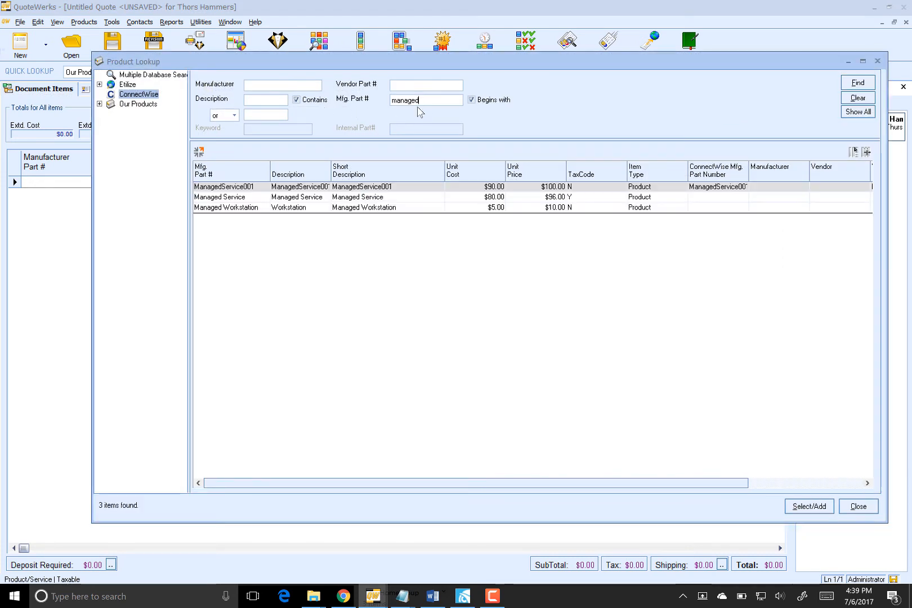
pyautogui.click(244, 207)
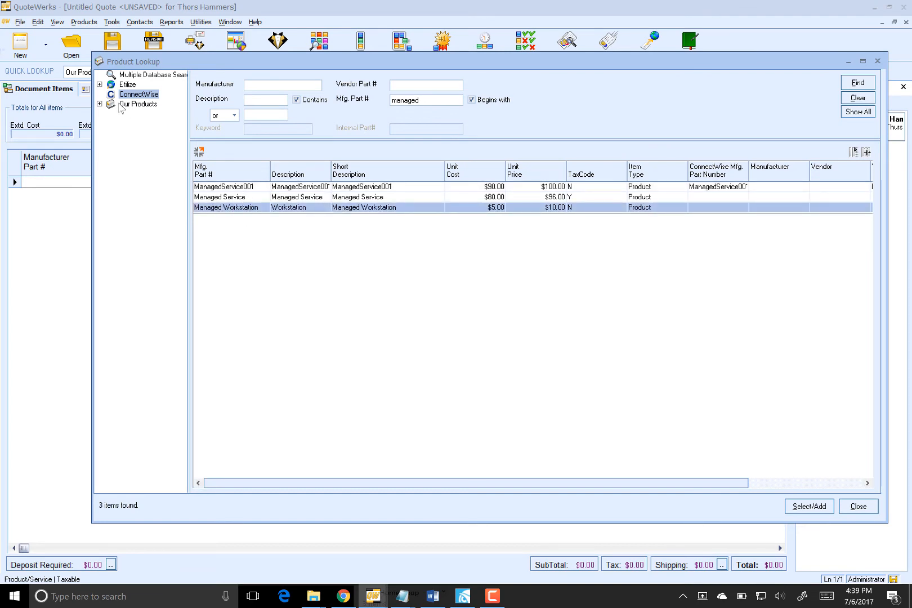
pyautogui.press('Return')
pyautogui.click(509, 374)
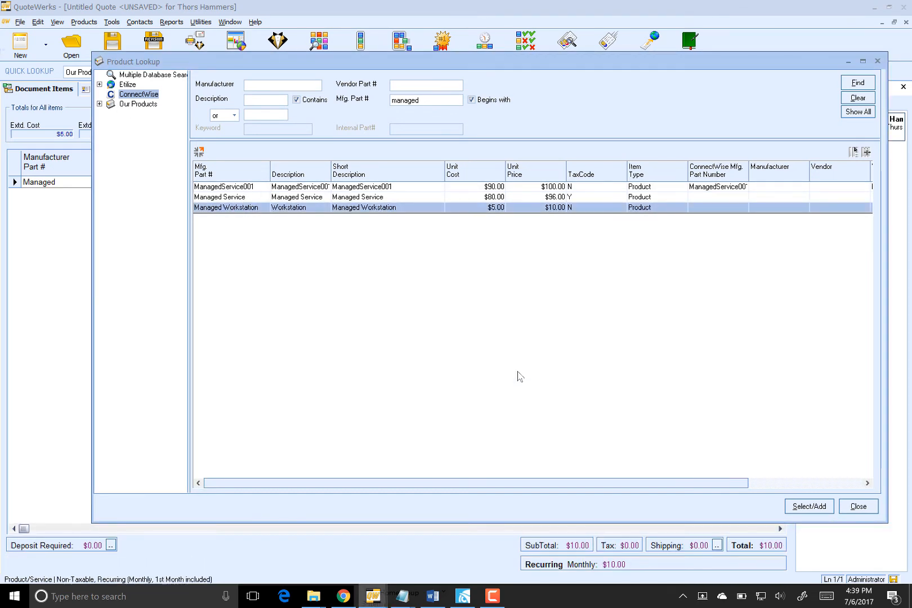
pyautogui.click(858, 506)
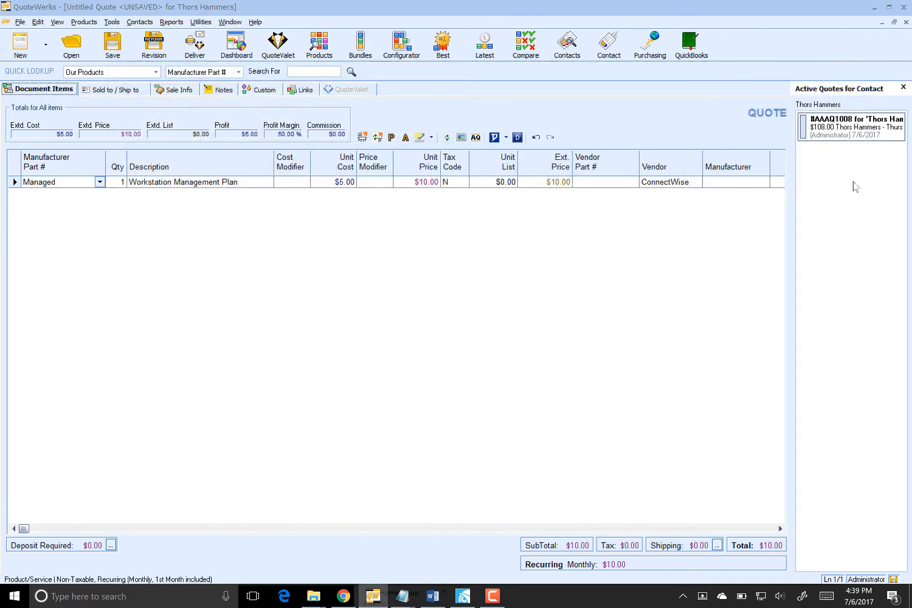
pyautogui.click(903, 87)
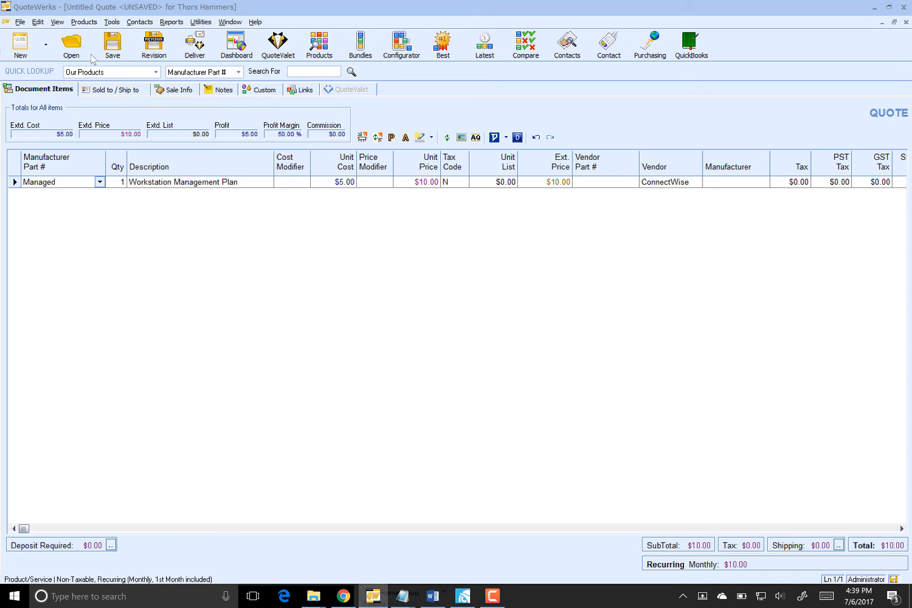
# Save the quote under its default name and create the matching ConnectWise opportunity
pyautogui.click(113, 45)
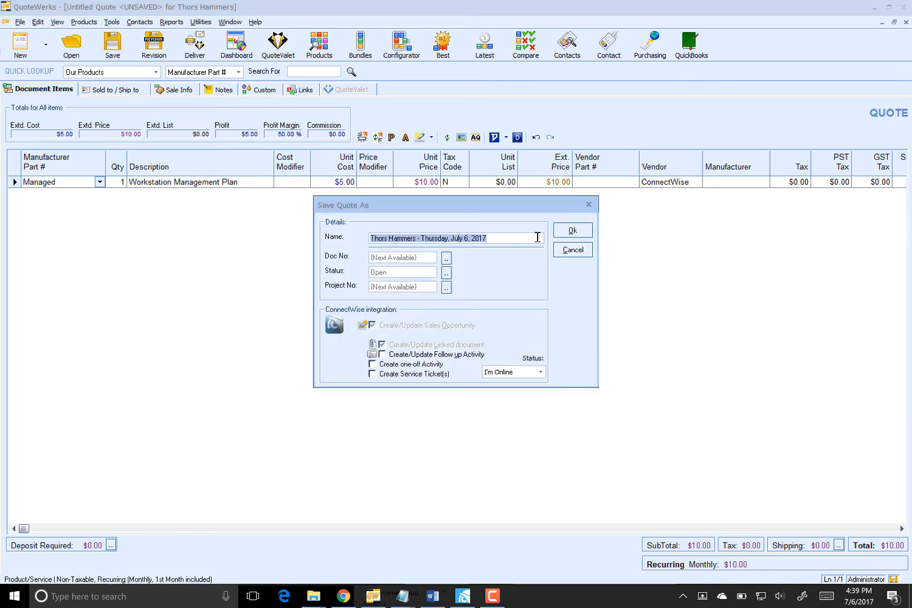
pyautogui.click(572, 230)
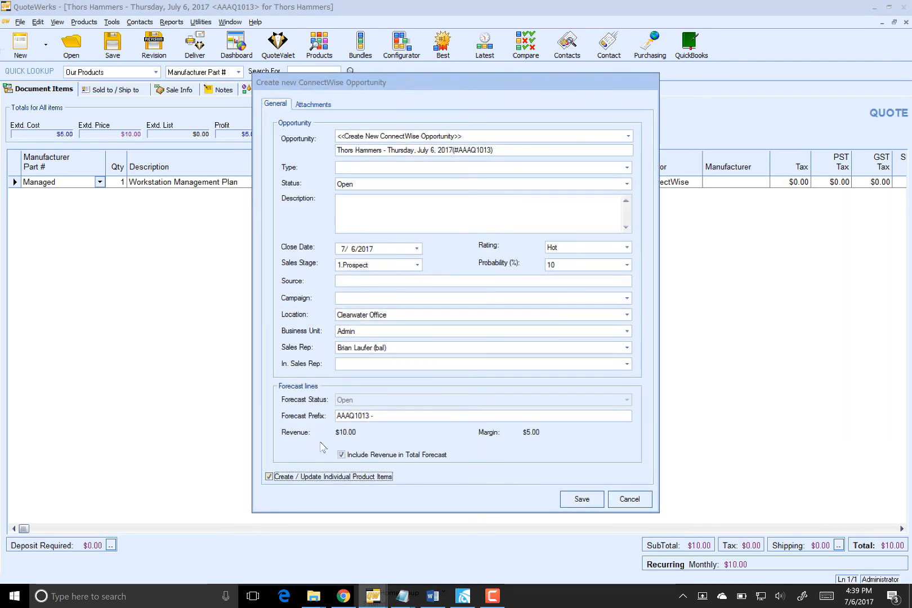
pyautogui.click(590, 499)
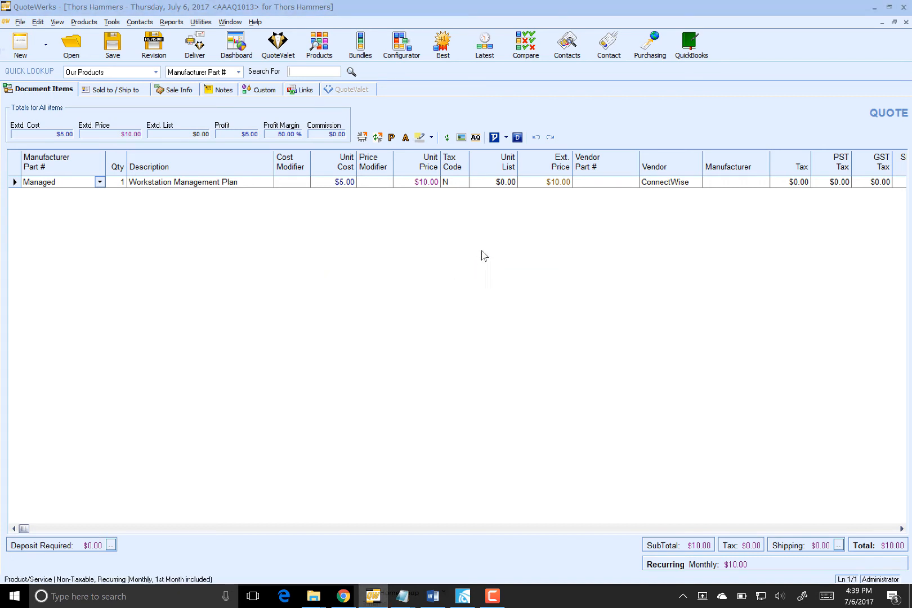
pyautogui.click(303, 91)
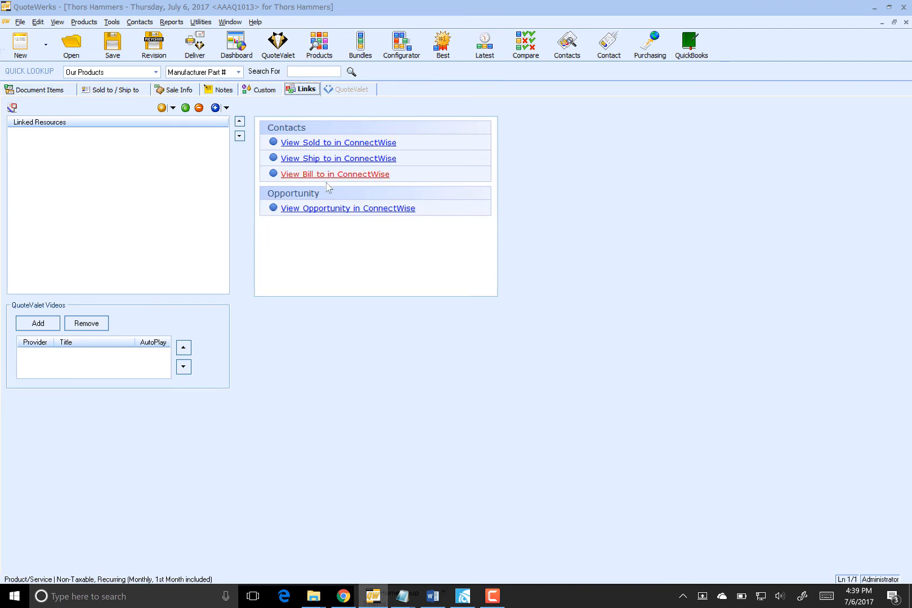
# View the opportunity's Managed Workstation forecast line showing 12 monthly cycles at 10.00 revenue, 5.00 cost
pyautogui.click(327, 209)
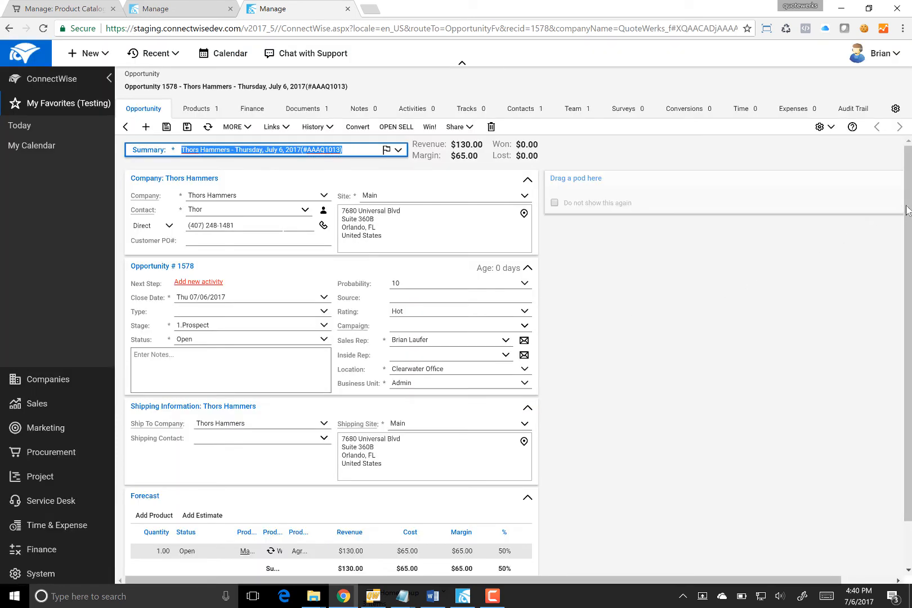
pyautogui.scroll(-2, 908, 214)
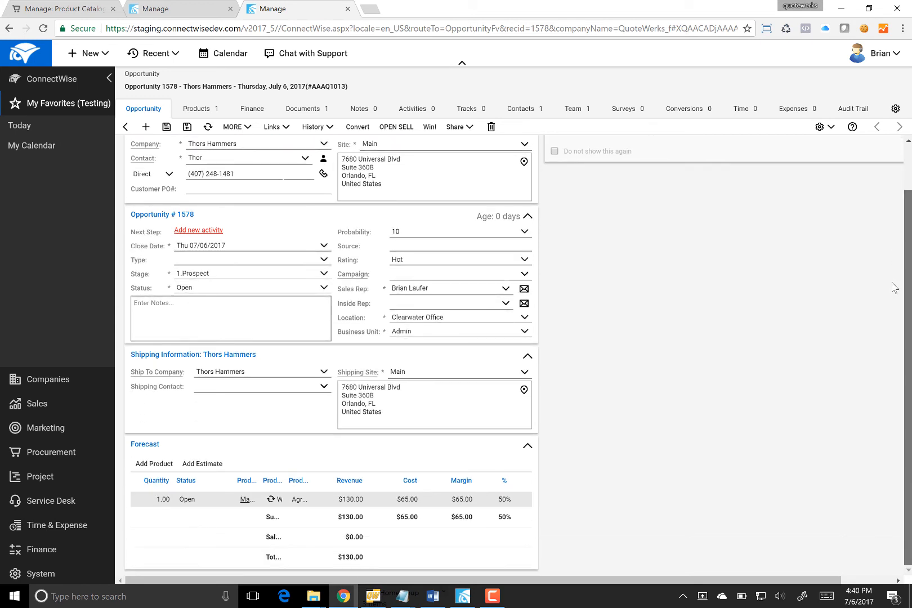
pyautogui.click(235, 504)
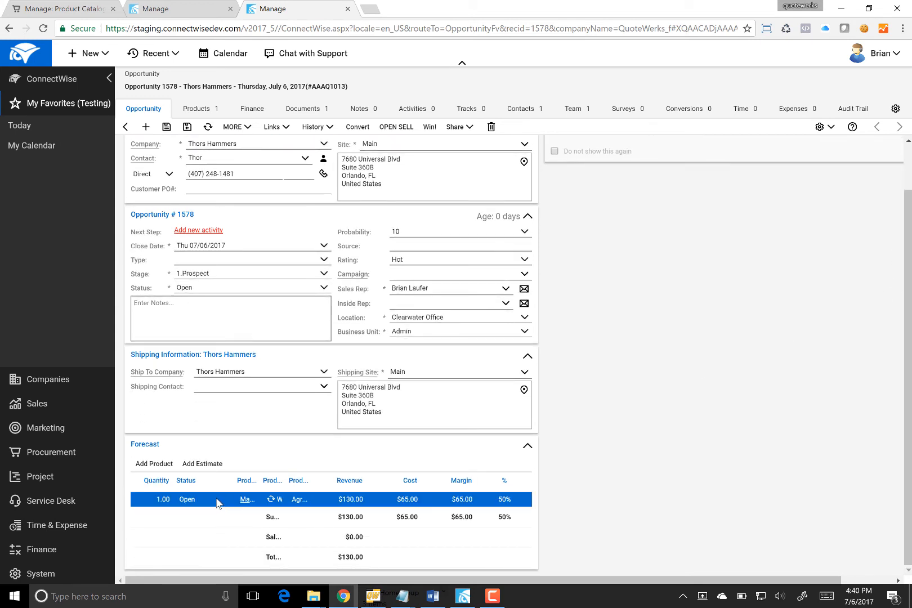
pyautogui.click(242, 501)
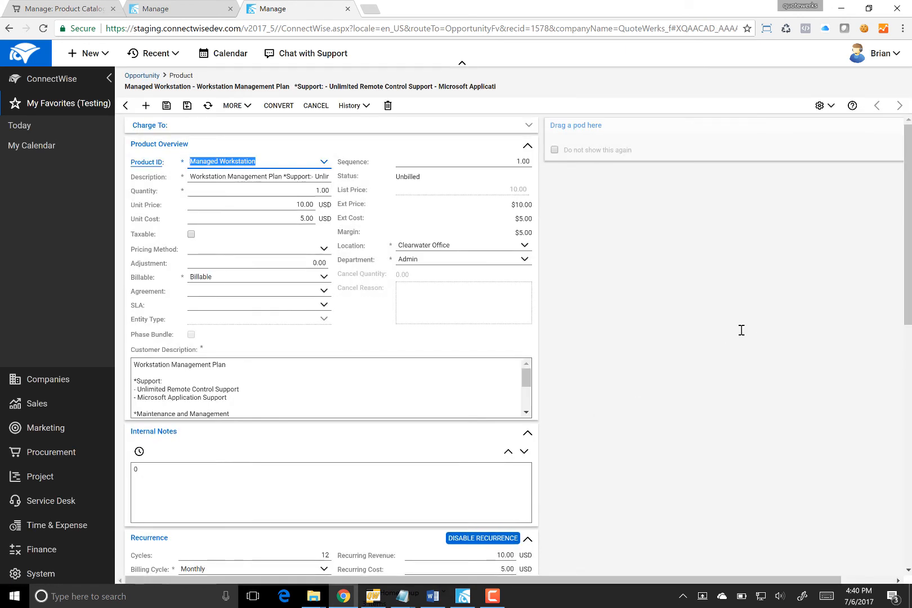
pyautogui.scroll(-5, 712, 302)
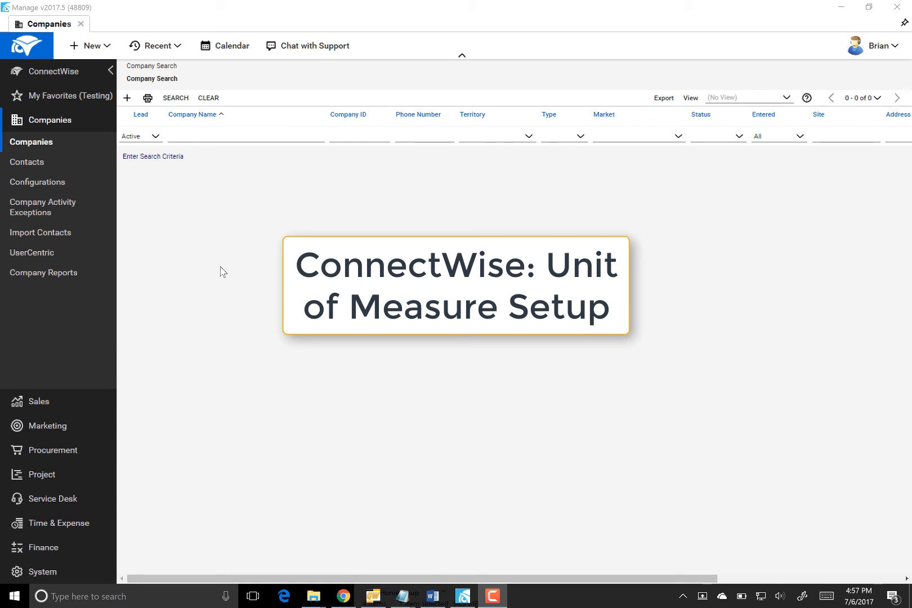
# Open the UOM table from System Setup Tables filtered to the Products category
pyautogui.click(48, 574)
pyautogui.click(45, 367)
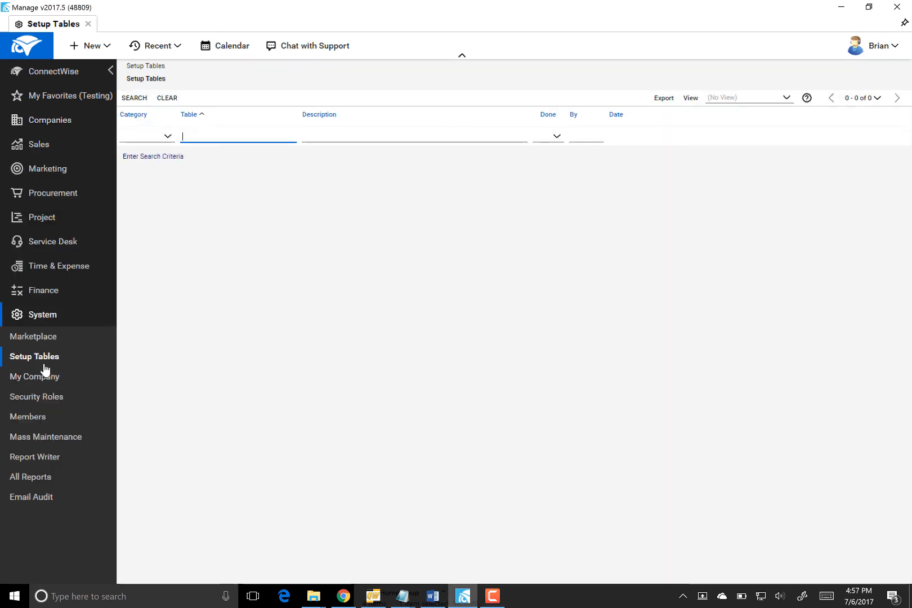
pyautogui.click(167, 135)
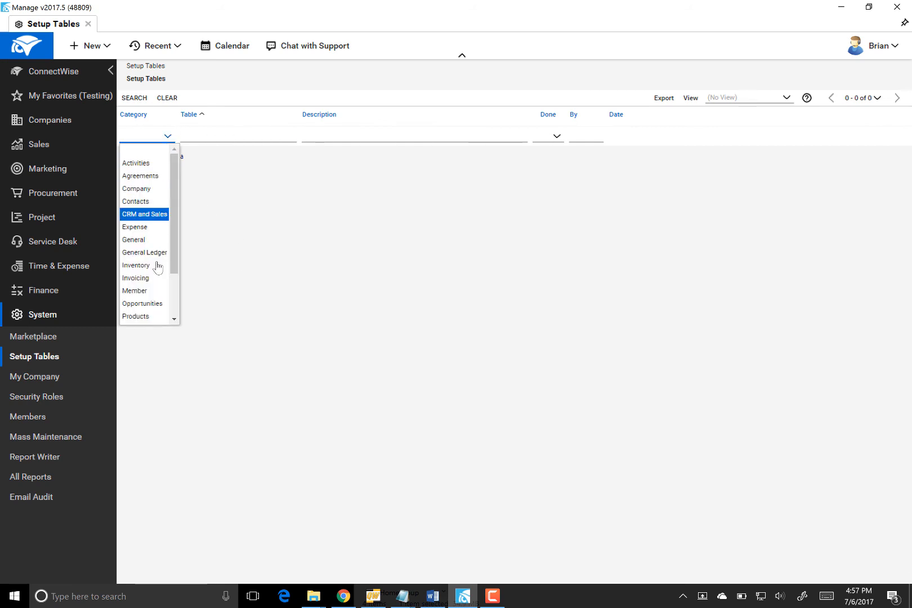
pyautogui.click(155, 317)
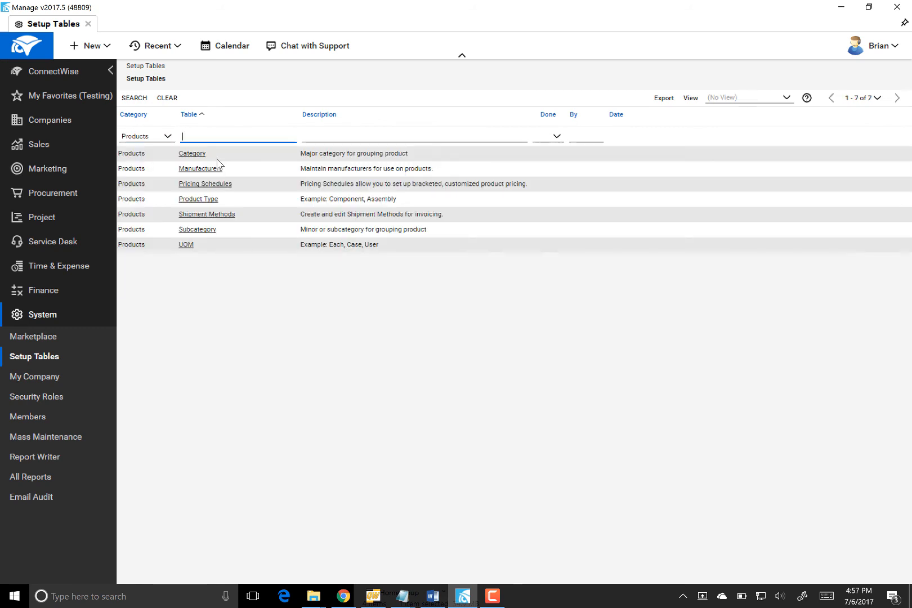
pyautogui.click(185, 244)
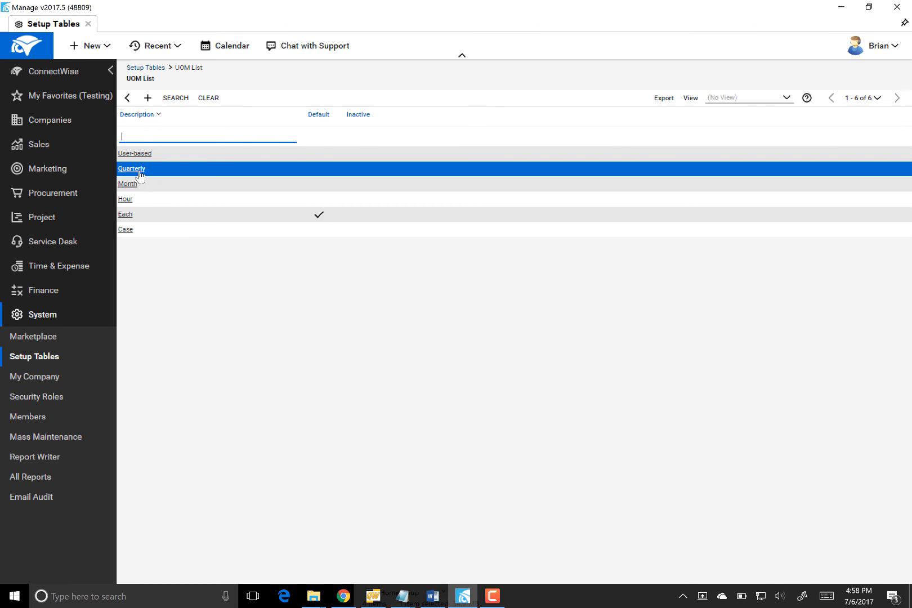
# Create a unit of measure described as 'Year', save it, and return to the UOM List
pyautogui.click(147, 98)
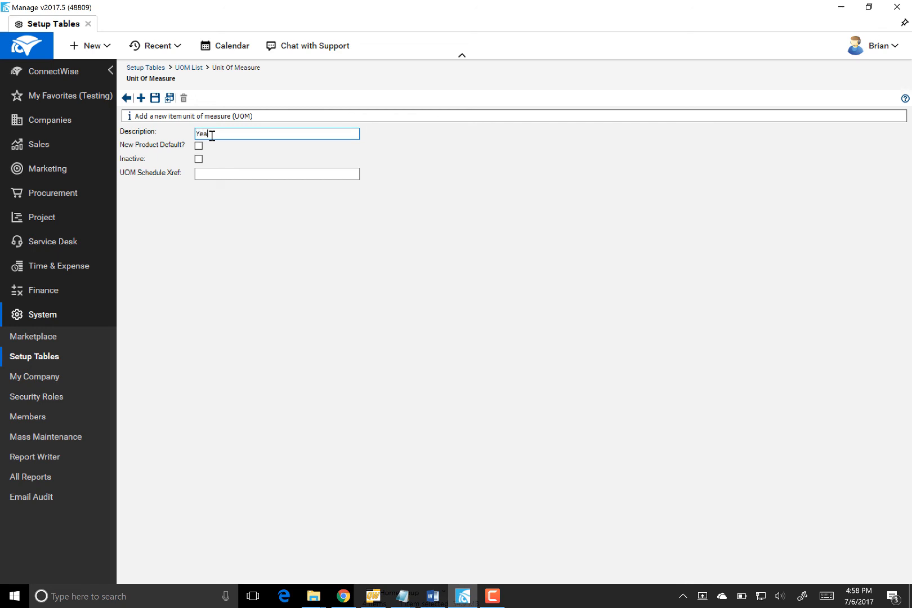
pyautogui.click(156, 98)
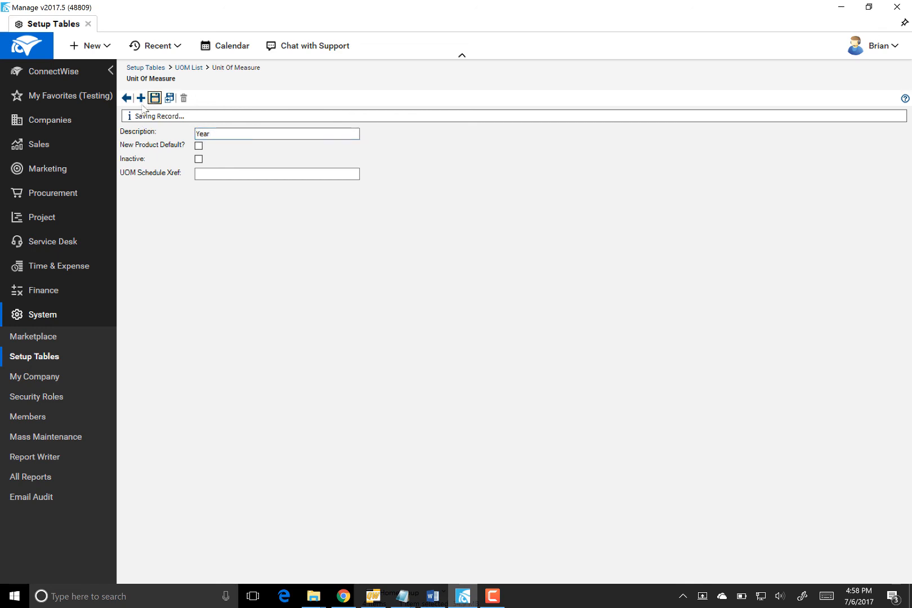
pyautogui.click(127, 98)
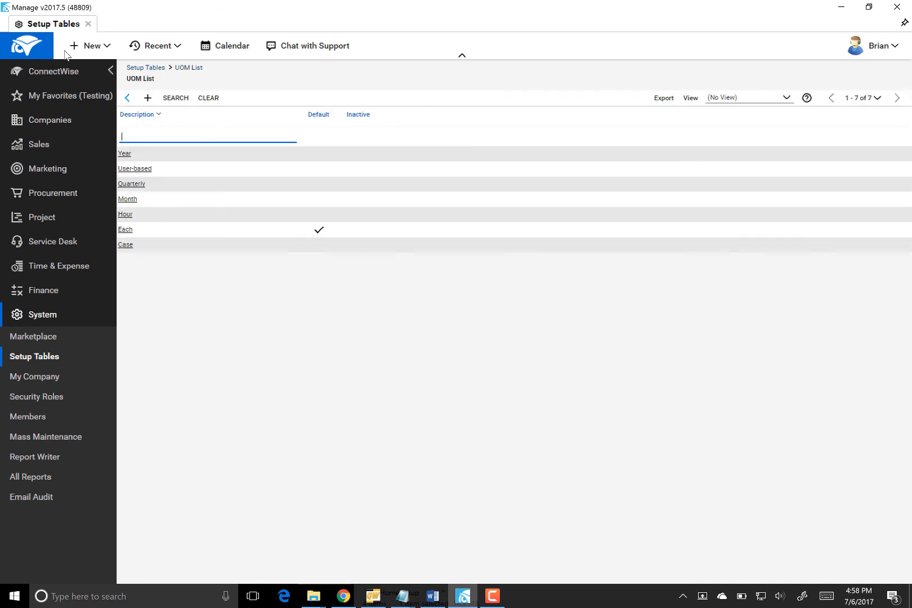